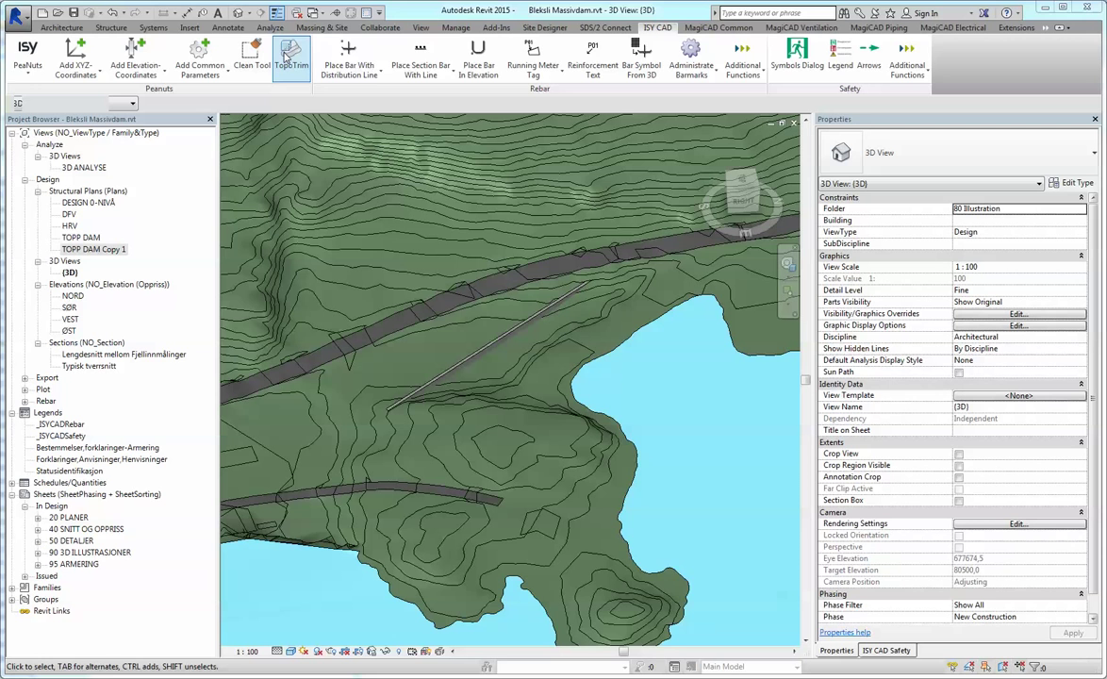
Run a TopoTrim trim around the diagonal foundation line, which fails with a void-creation error.
left_click(288, 59)
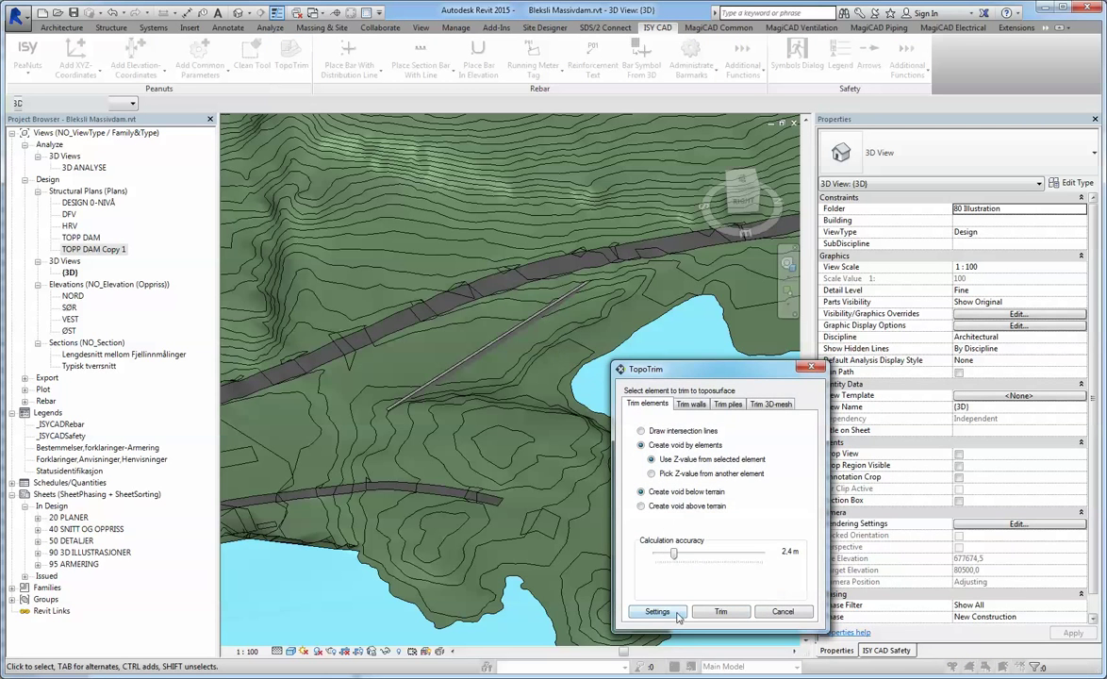
left_click(720, 612)
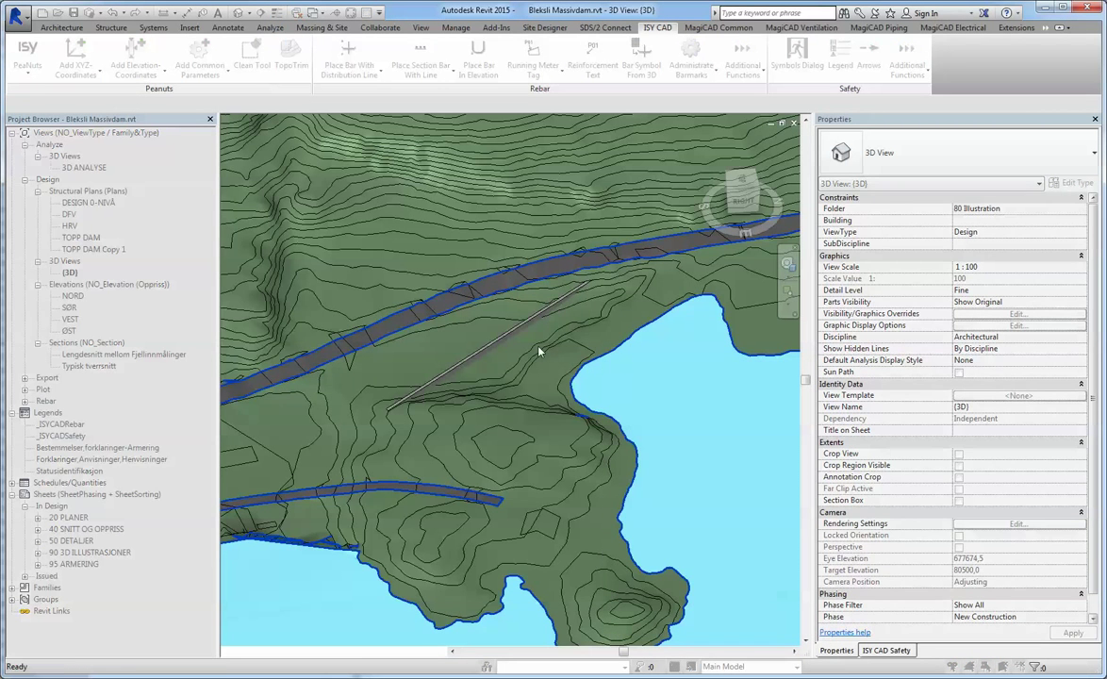
left_click(534, 317)
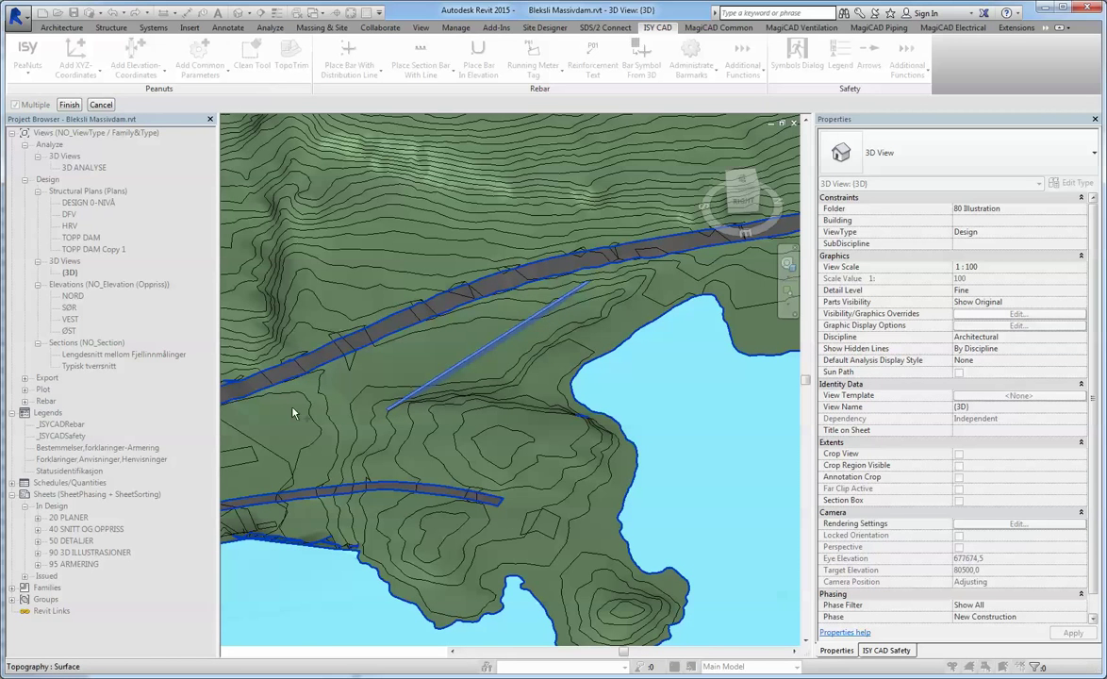
left_click(69, 104)
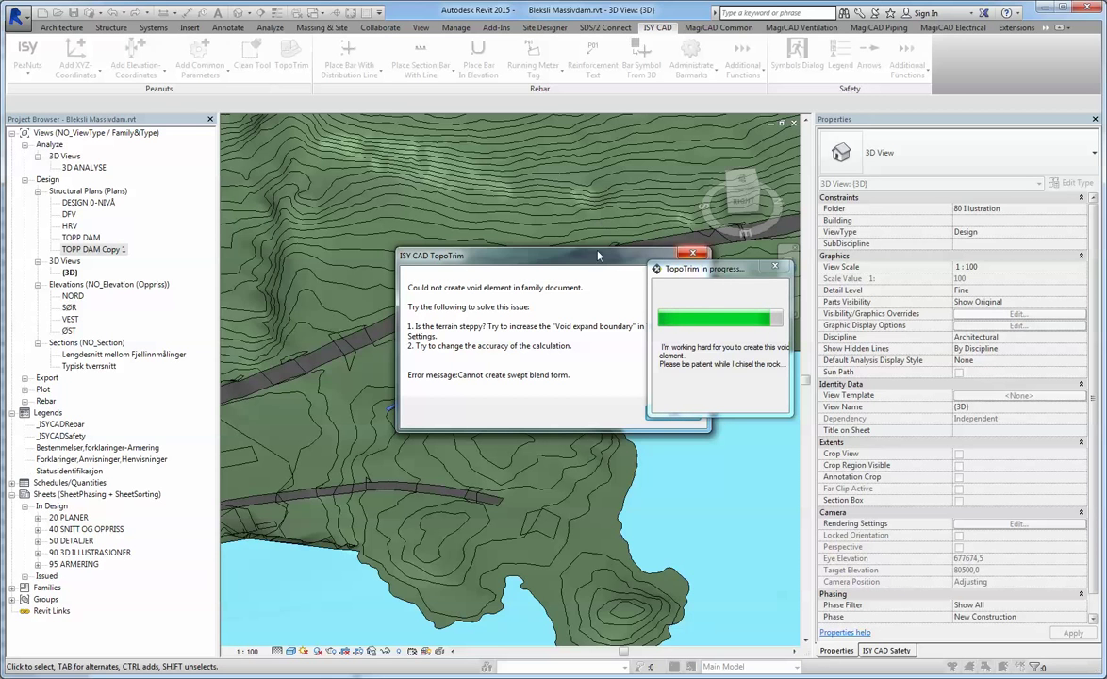
Dismiss the void-creation error and the elements-outside-toposurface warning.
left_click_drag(596, 254, 488, 267)
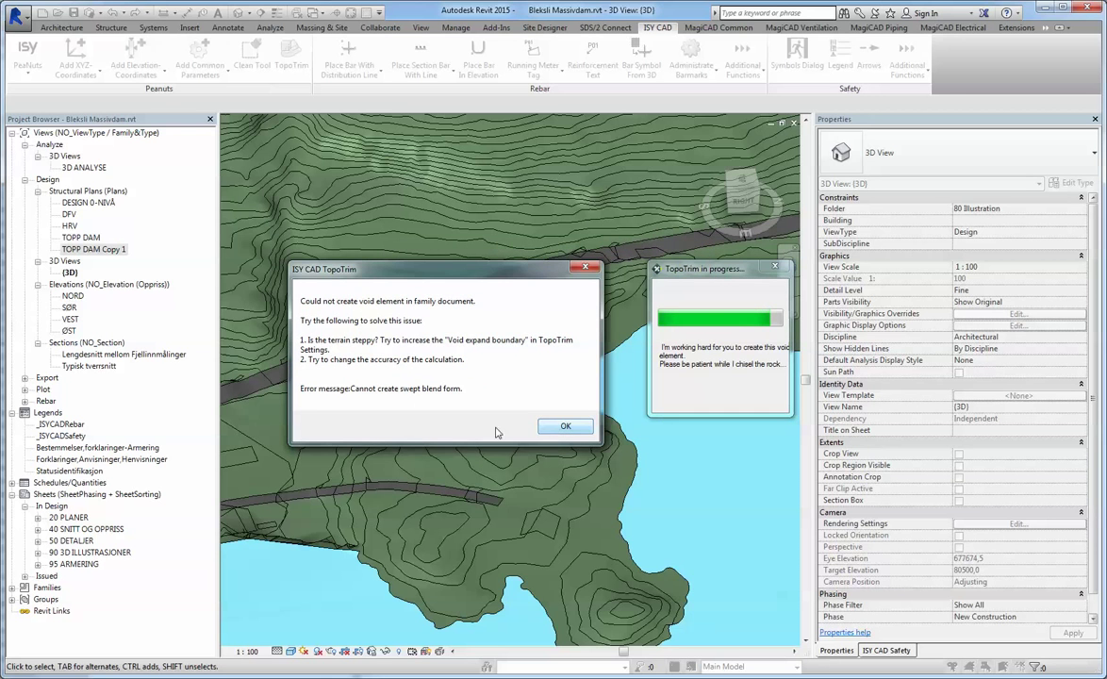
left_click(560, 428)
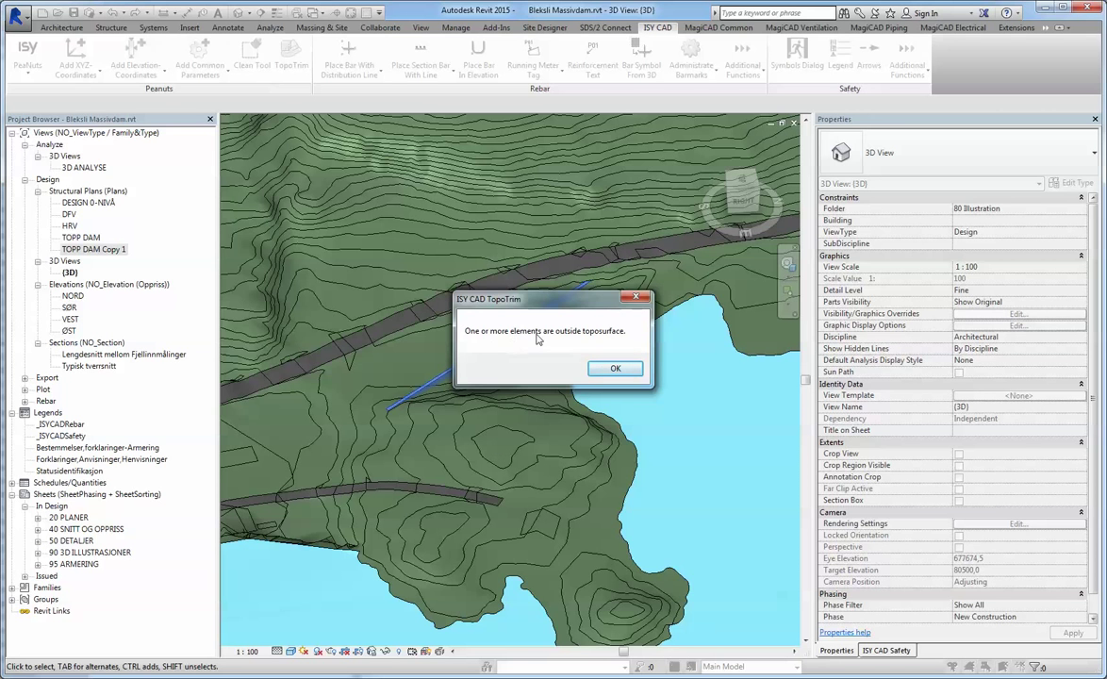
left_click(615, 369)
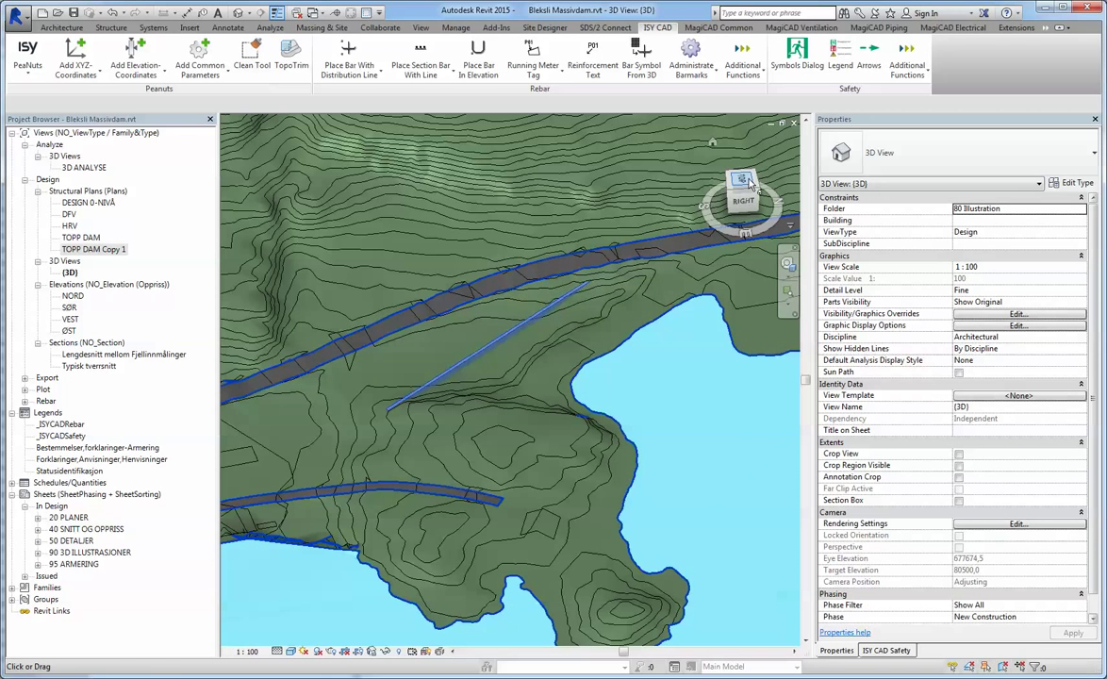
left_click(742, 187)
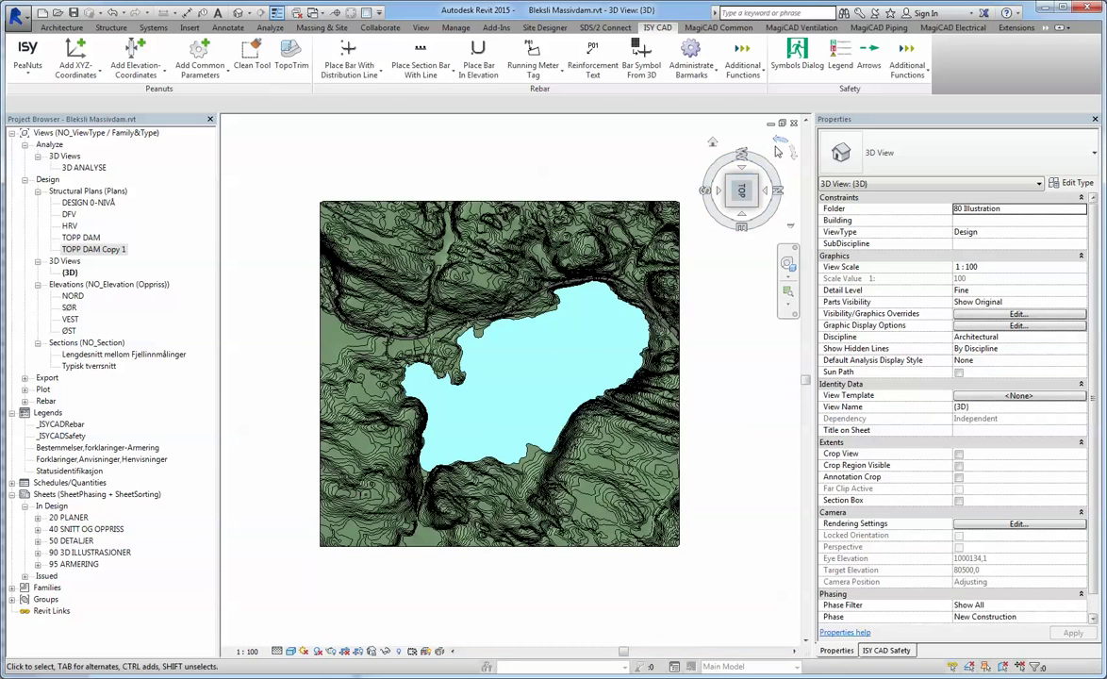
left_click(779, 140)
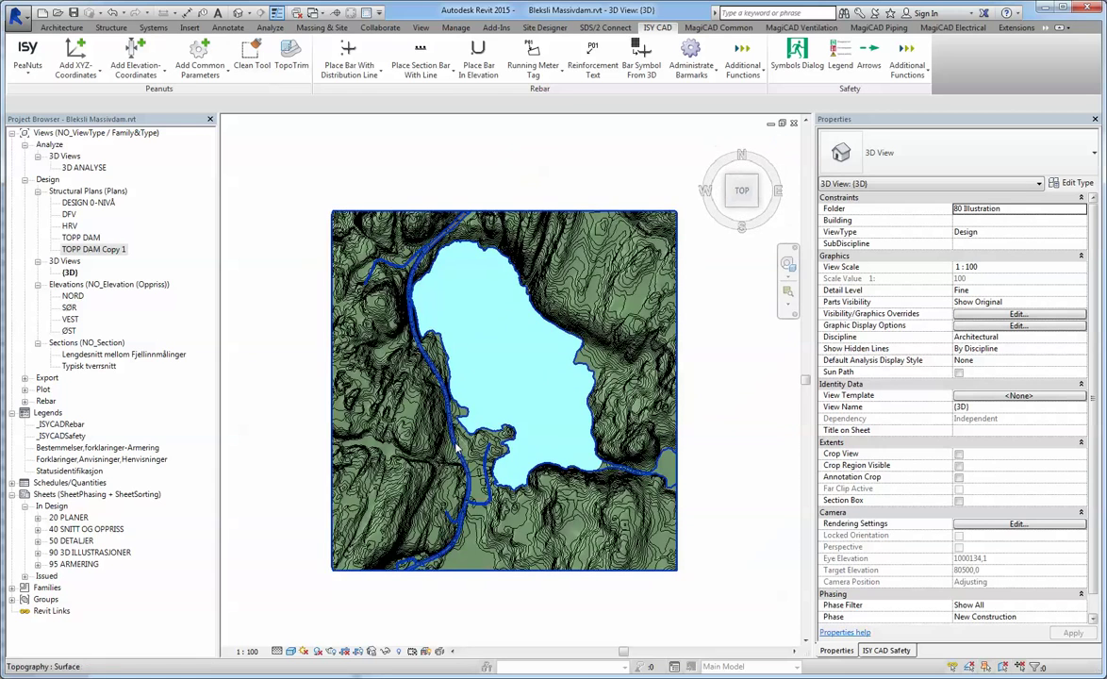
scroll(432, 506, "up", 3)
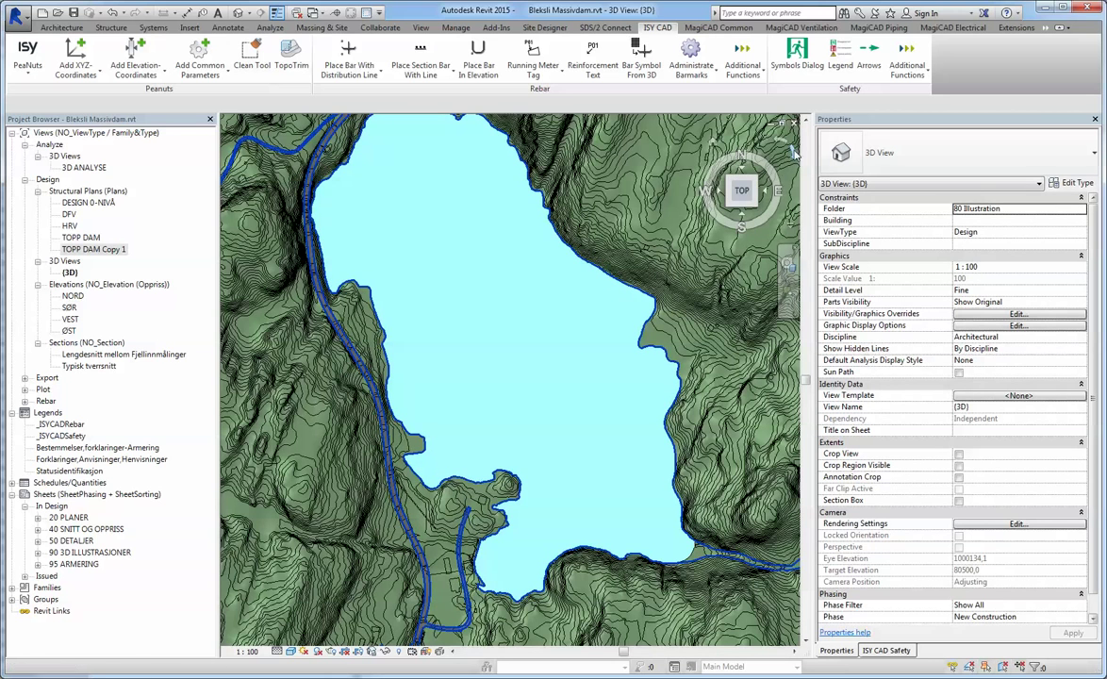
left_click(792, 149)
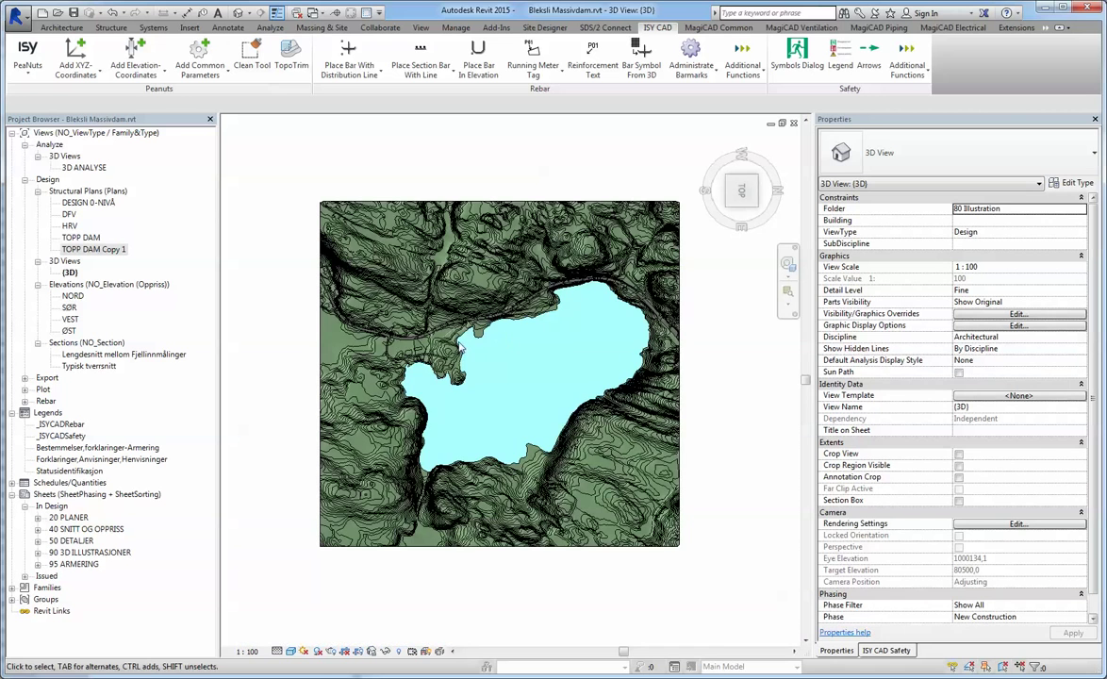
scroll(499, 349, "up", 5)
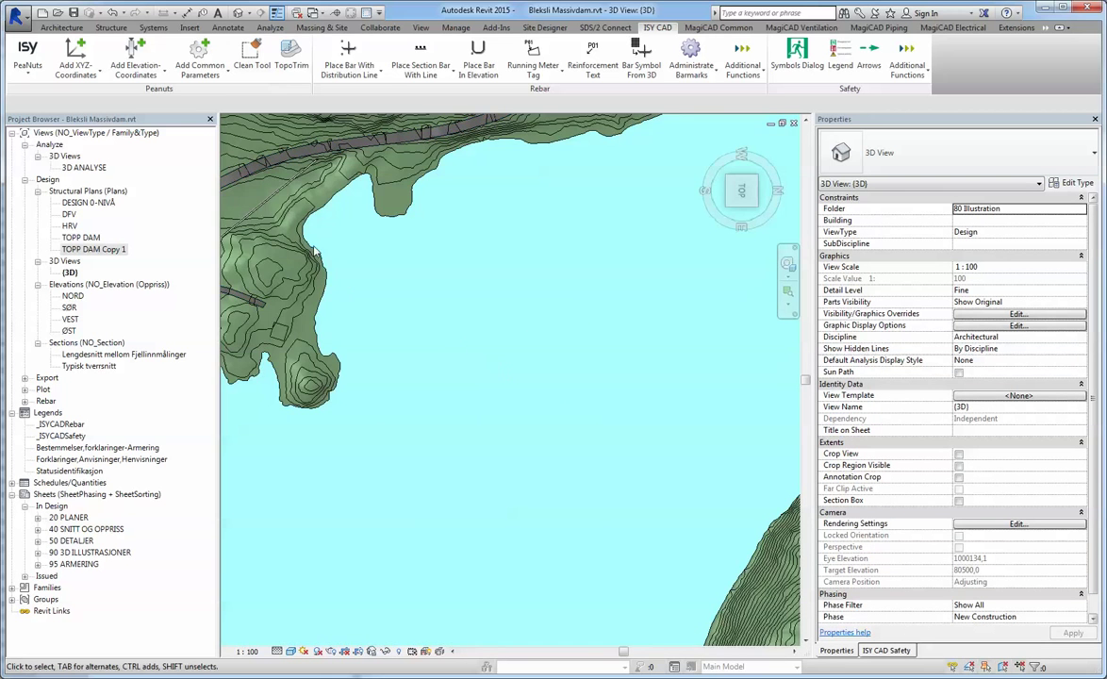
scroll(289, 217, "down", 4)
scroll(297, 235, "up", 5)
scroll(394, 255, "up", 1)
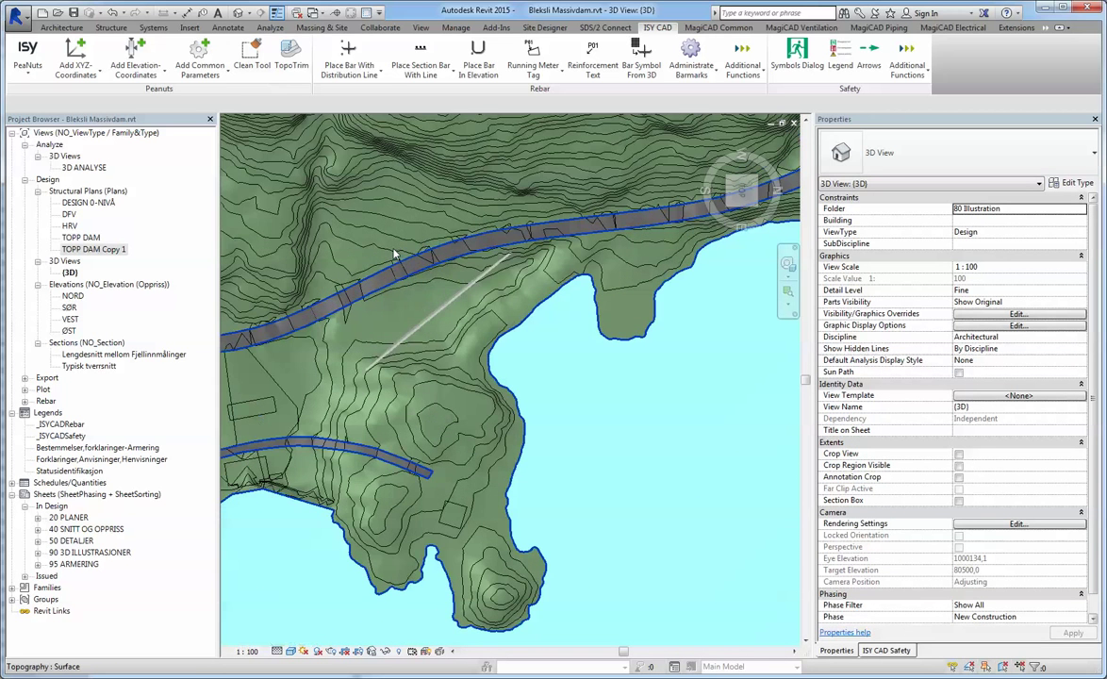
Draw a rectangle of model lines enclosing the diagonal foundation, from its upper to lower end.
left_click(107, 27)
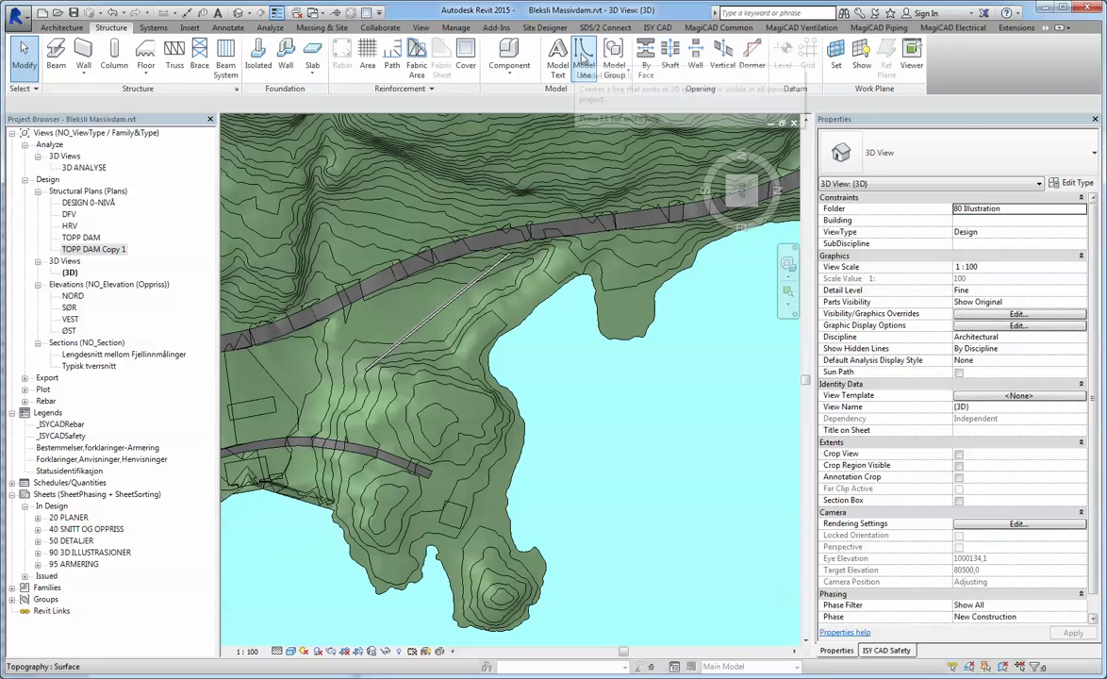
key("Escape")
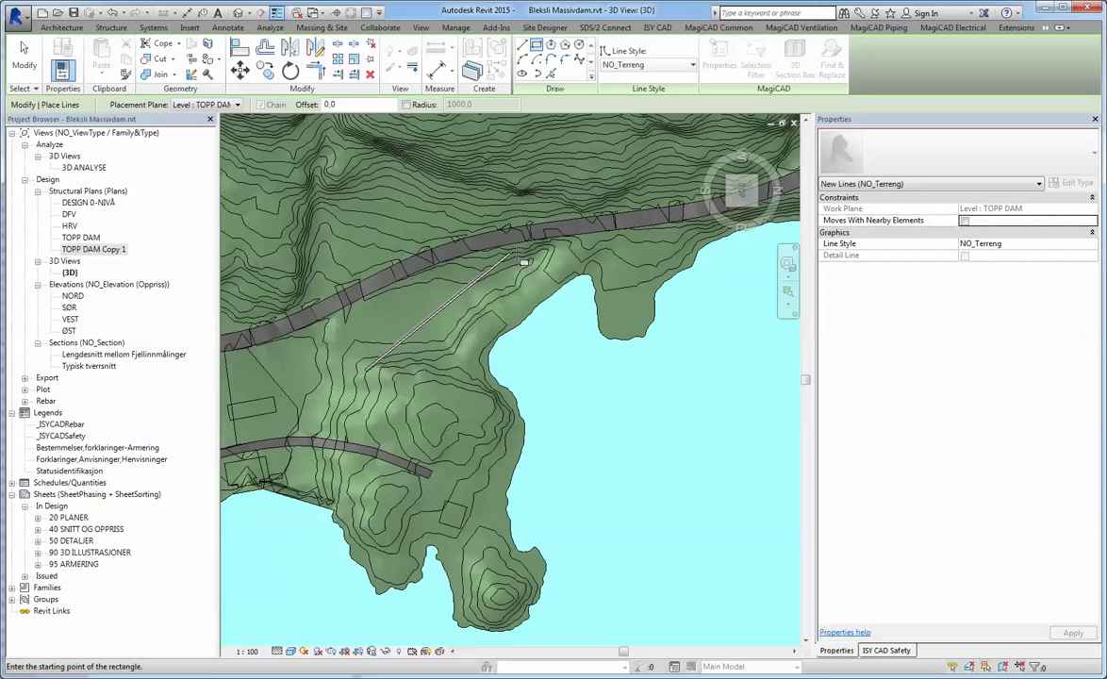
scroll(511, 256, "up", 4)
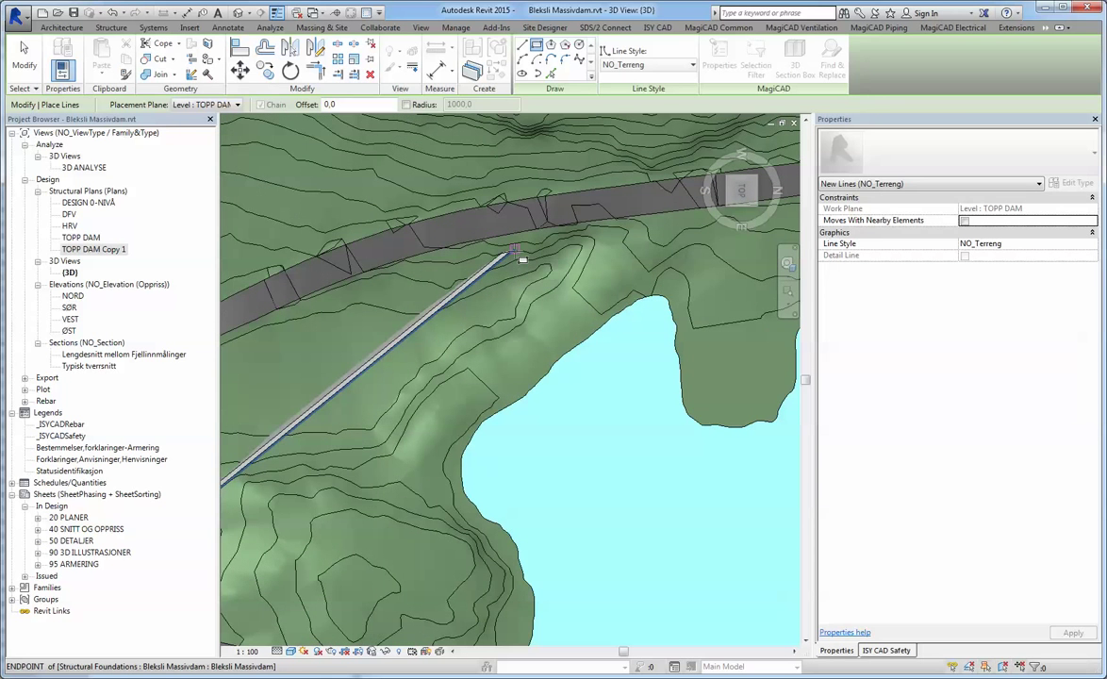
left_click(516, 255)
scroll(528, 252, "down", 2)
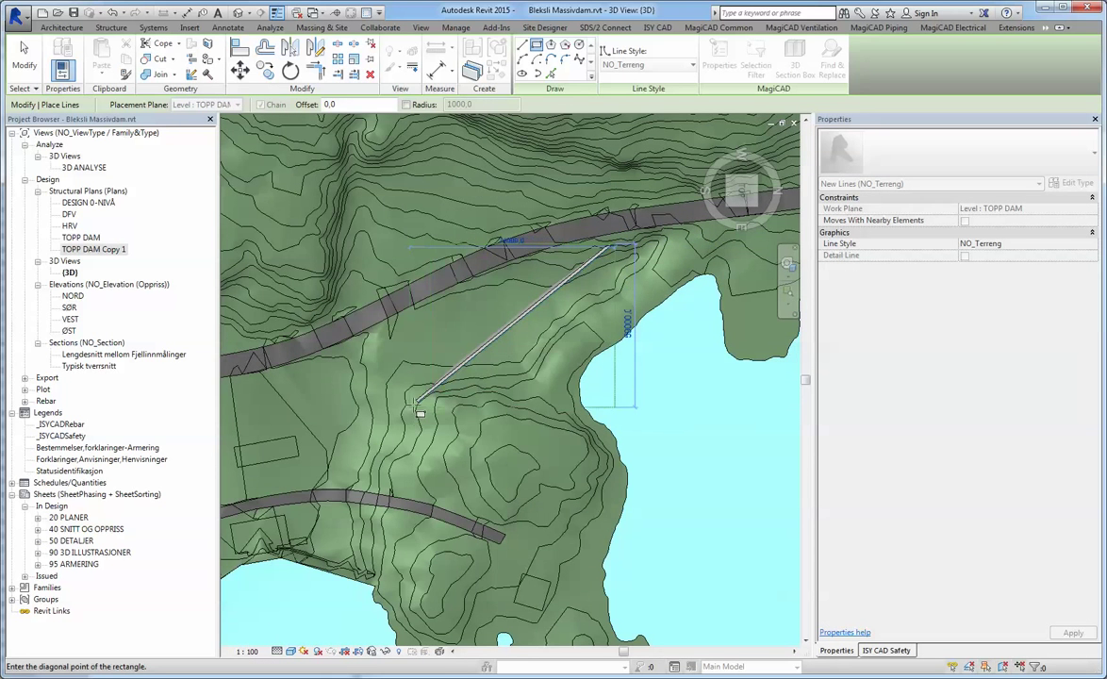
left_click(415, 405)
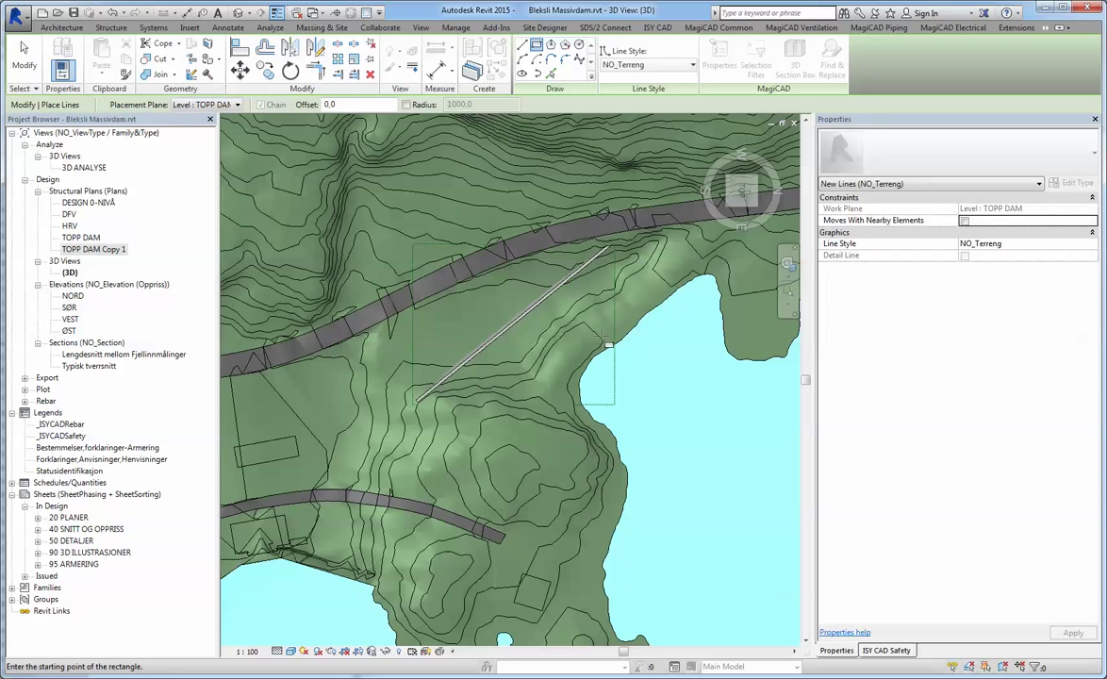
key("Escape")
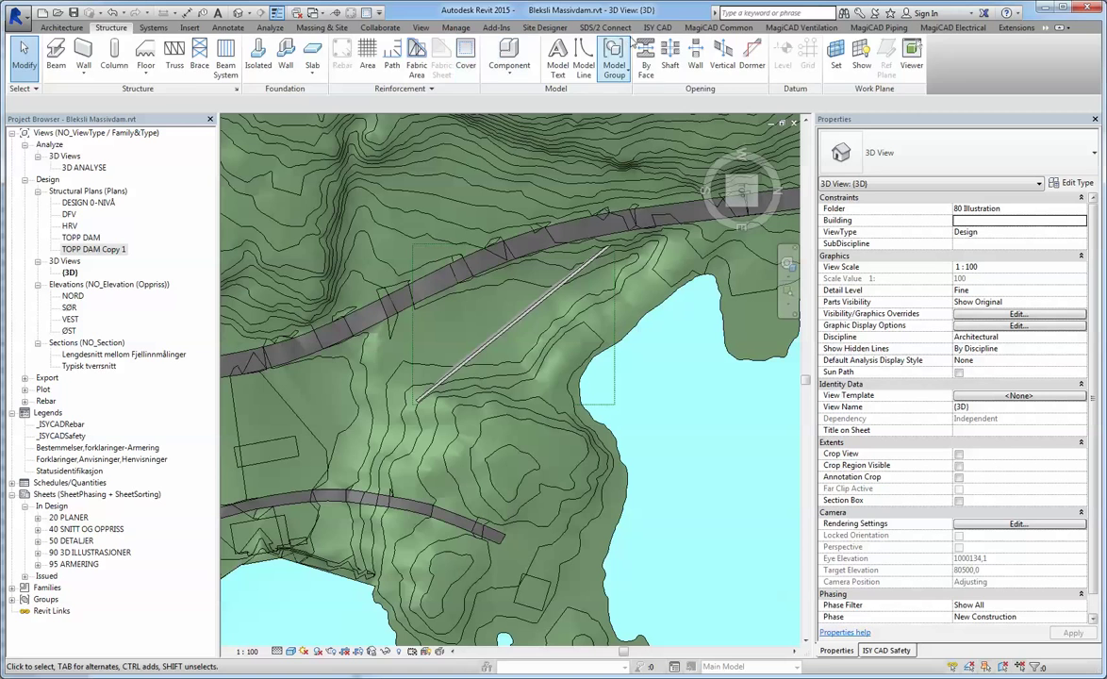
Enable and save 'Scan all terrains in model' in TopoTrim settings, then start trimming.
left_click(657, 26)
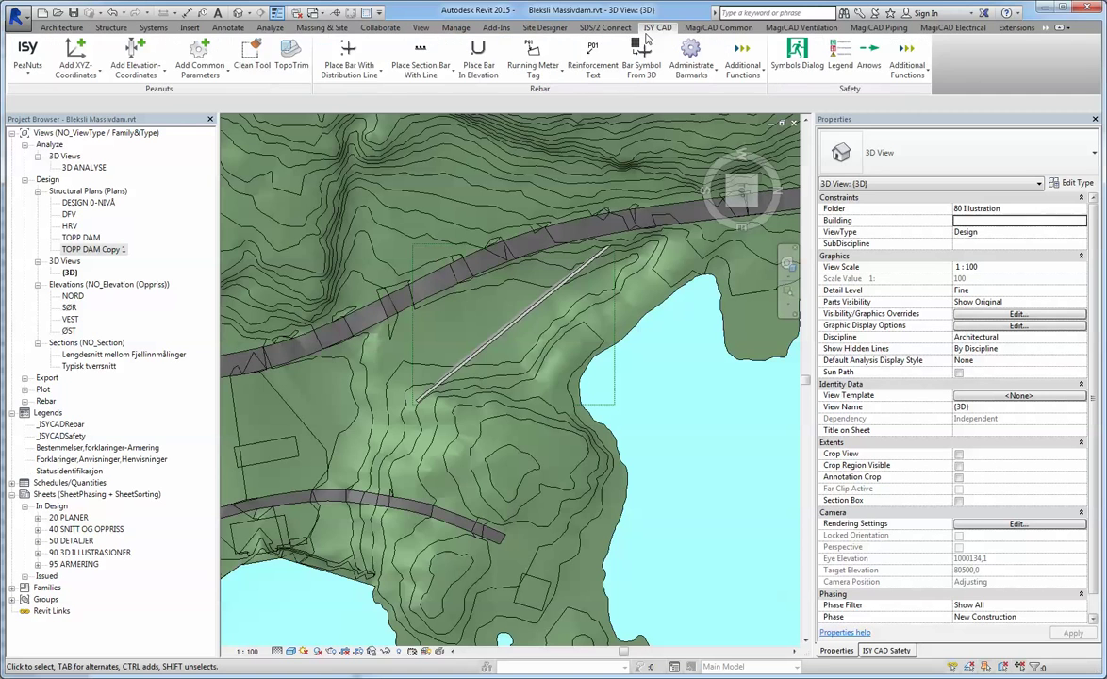
left_click(287, 63)
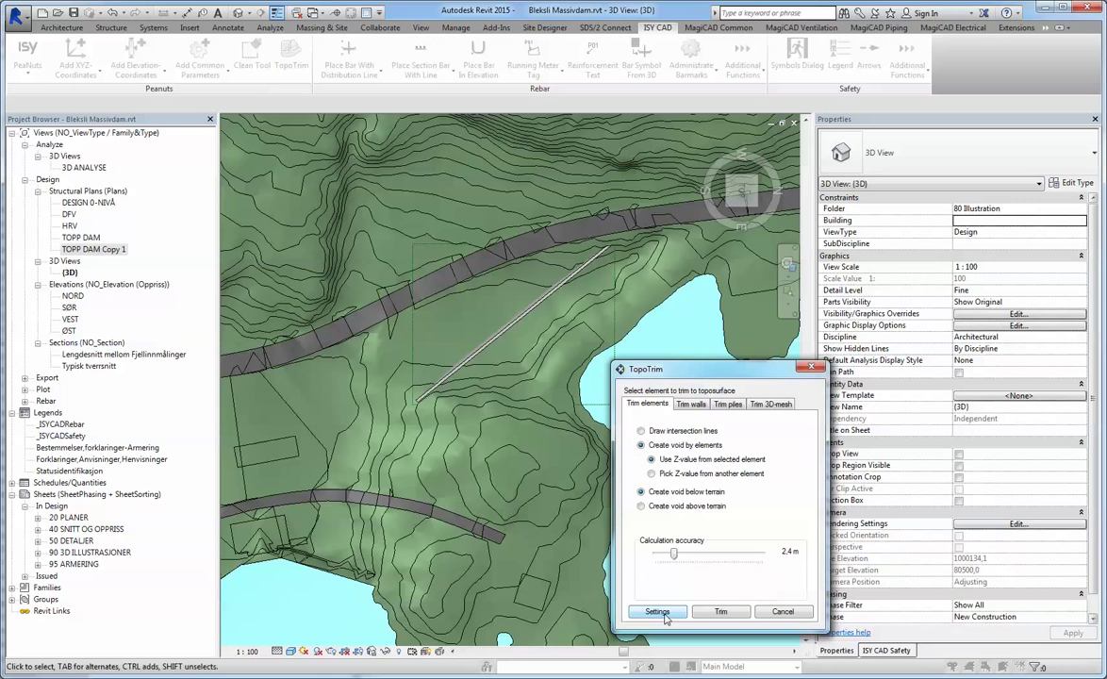
left_click(657, 612)
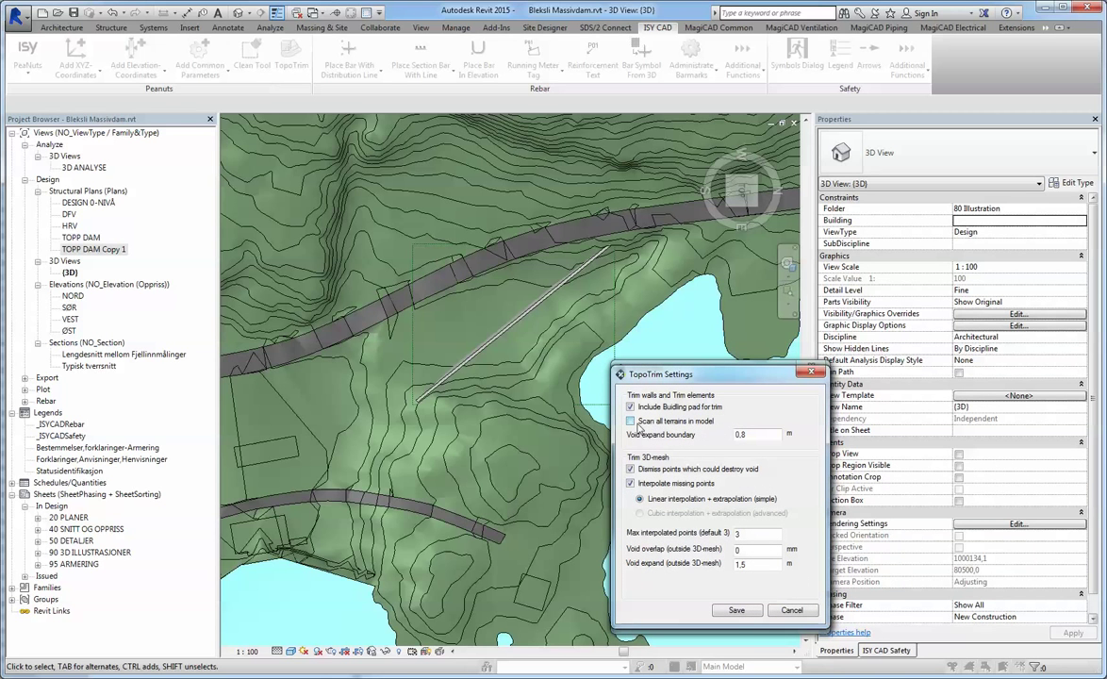
left_click(631, 421)
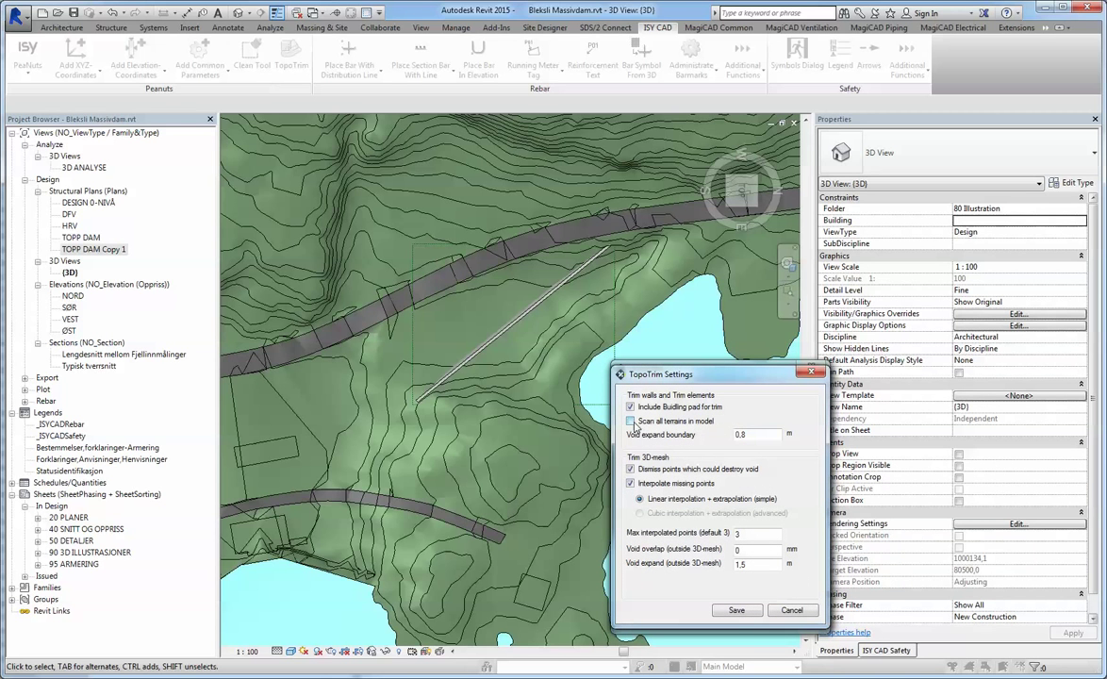
left_click(745, 614)
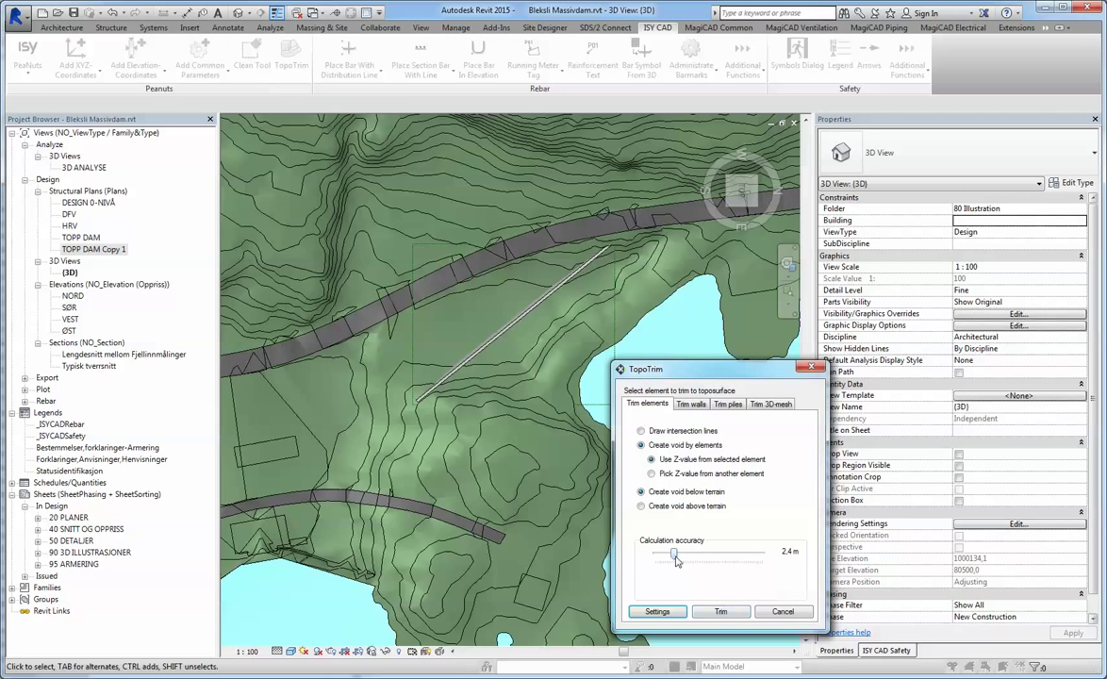
left_click(720, 611)
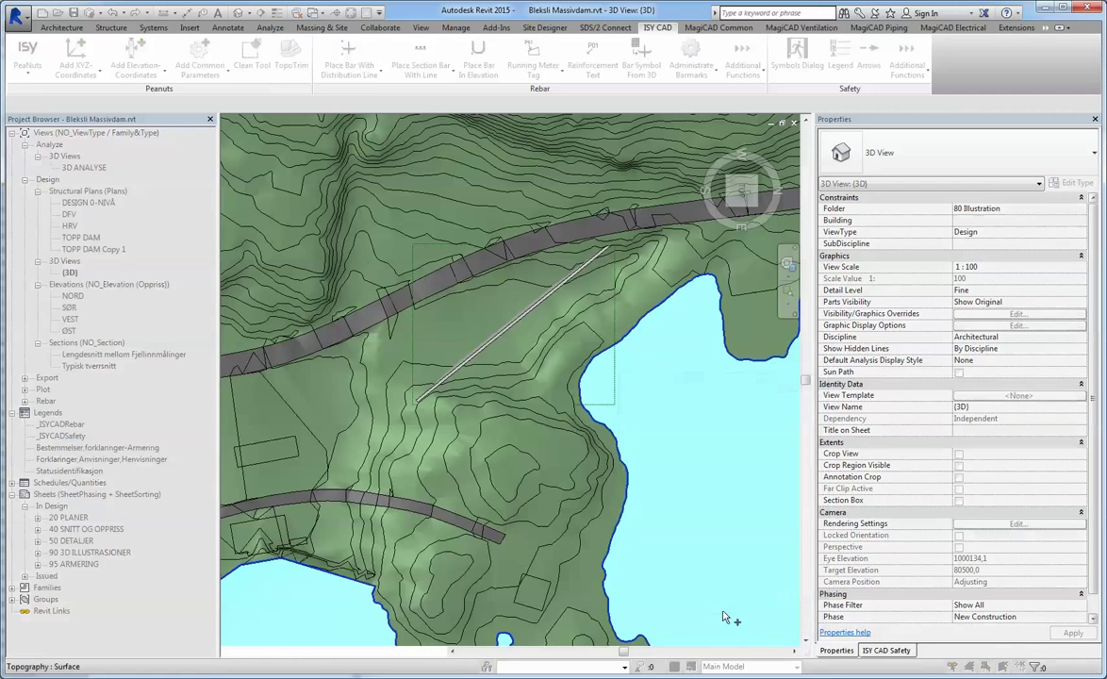
Pick the road and diagonal foundation and finish, producing the hatched TopoTrim void mass.
left_click(488, 274)
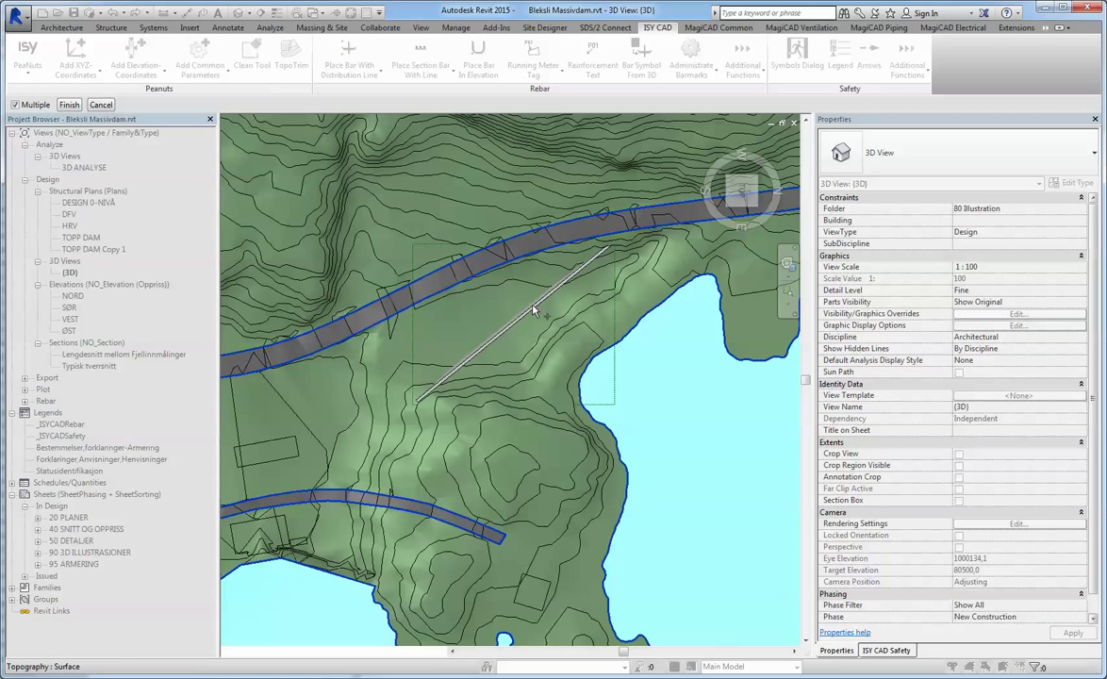
left_click(533, 309)
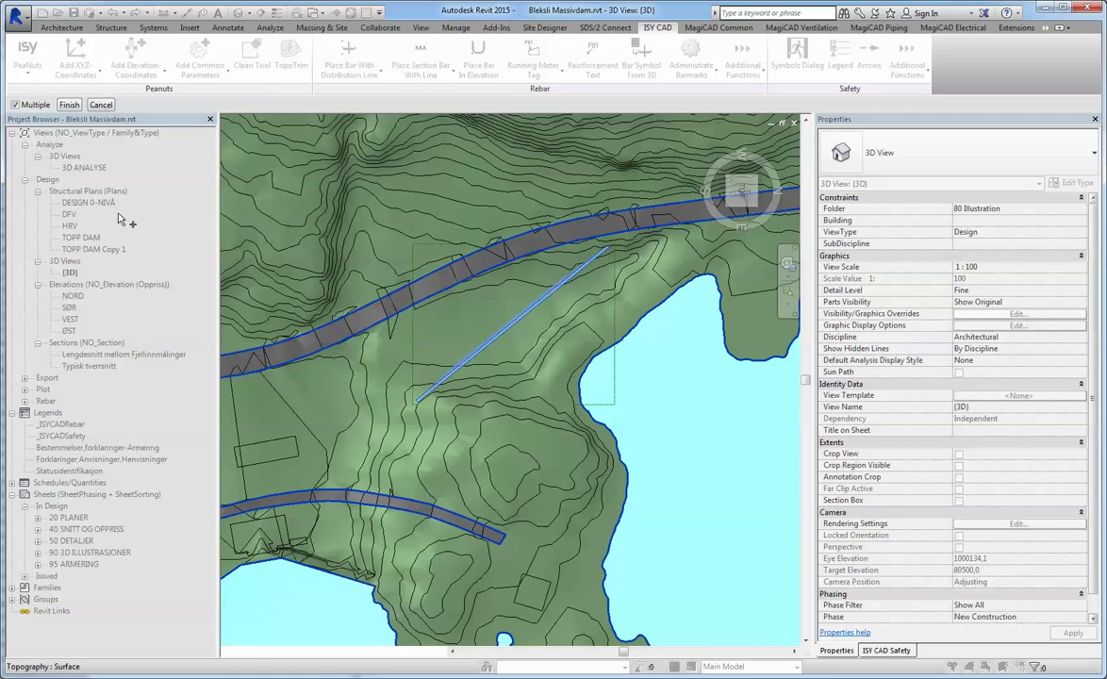
left_click(69, 105)
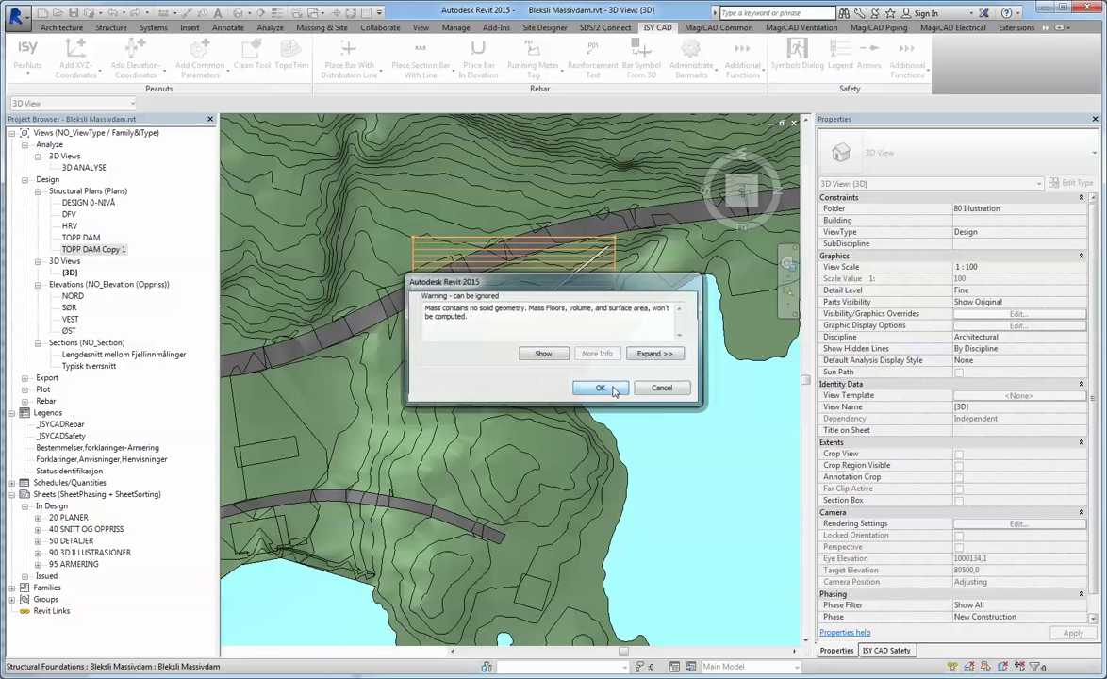
Close the no-solid-geometry warning and select the diagonal structural foundation.
left_click(611, 388)
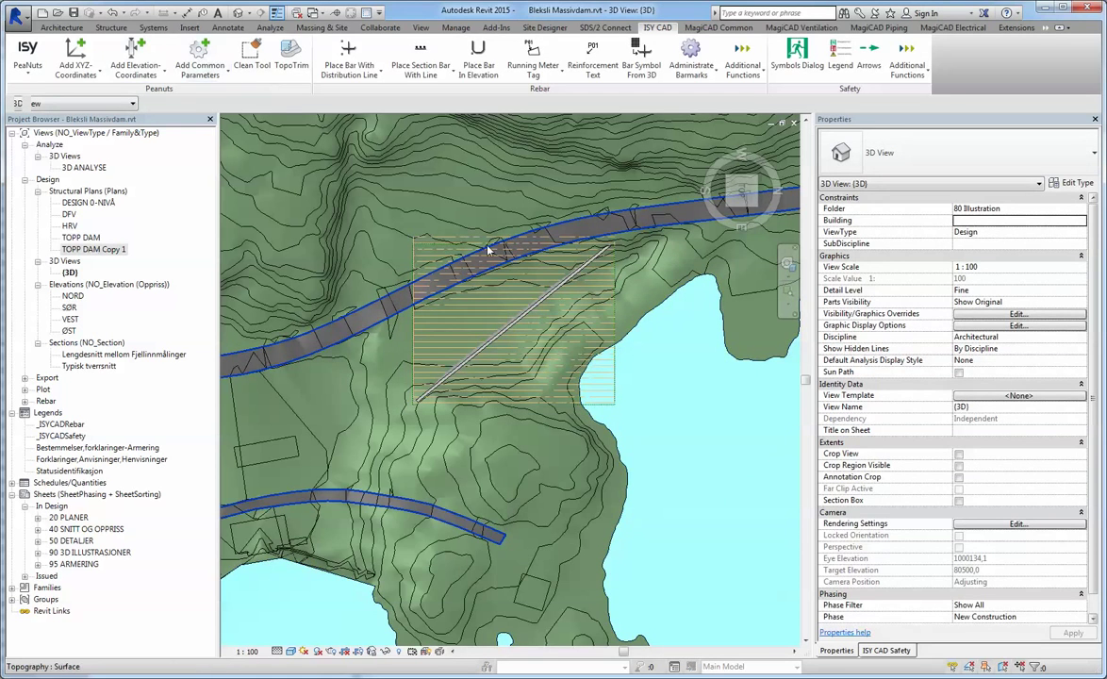
left_click(524, 318)
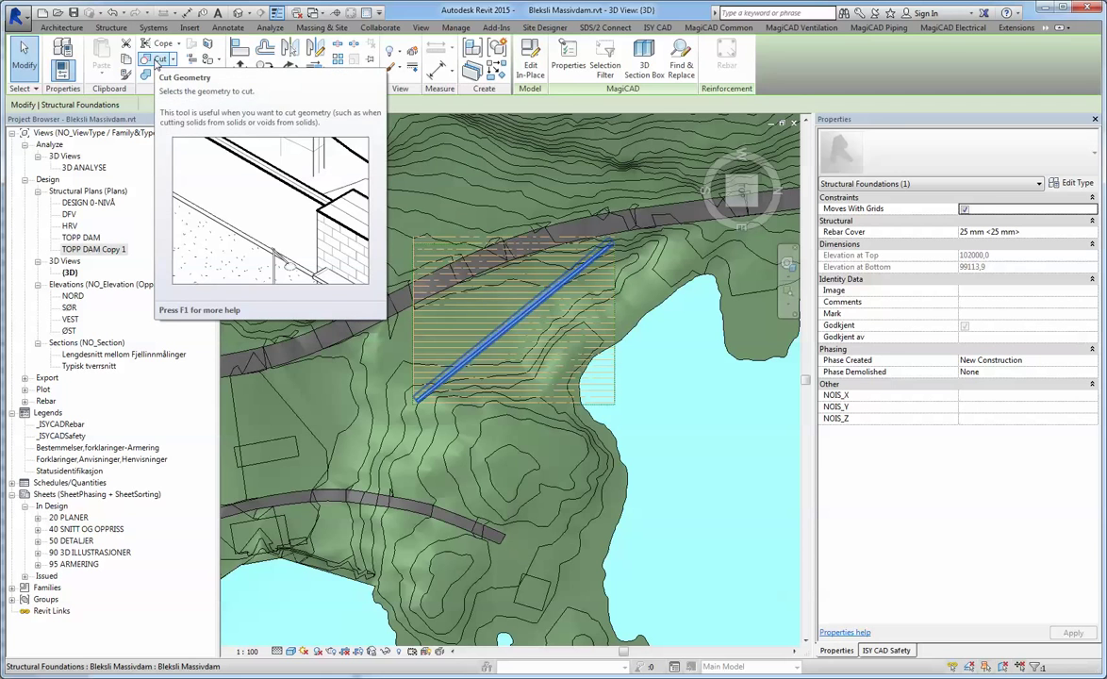
Cut the diagonal foundation with the TopoTrim void mass using Cut Geometry.
left_click(160, 59)
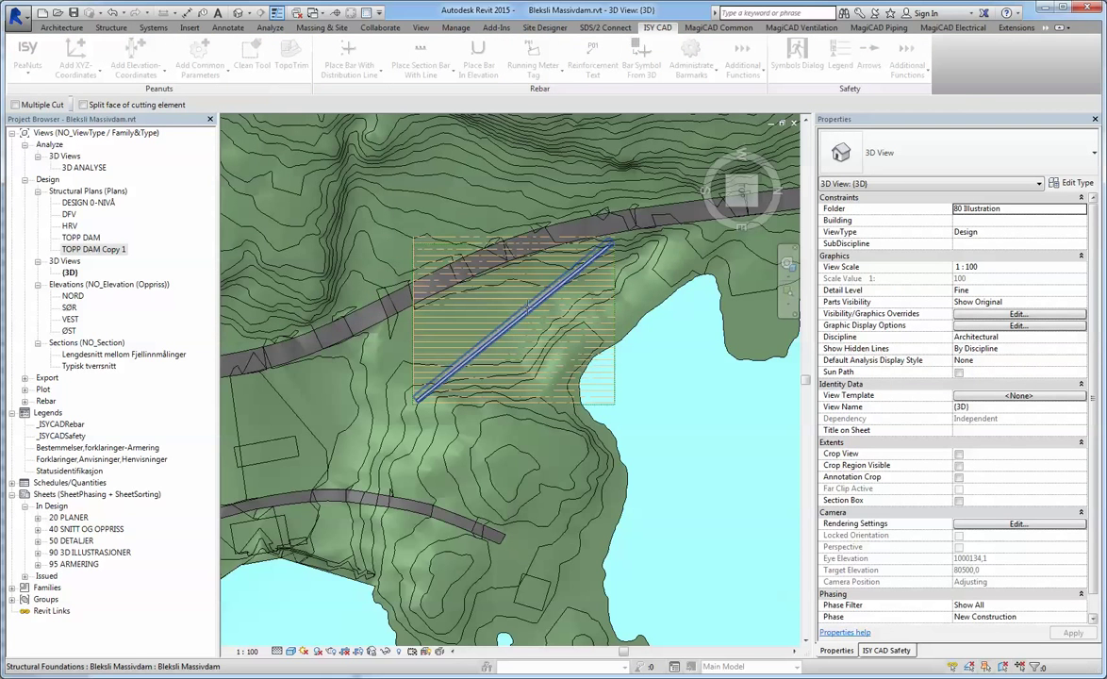
left_click(528, 303)
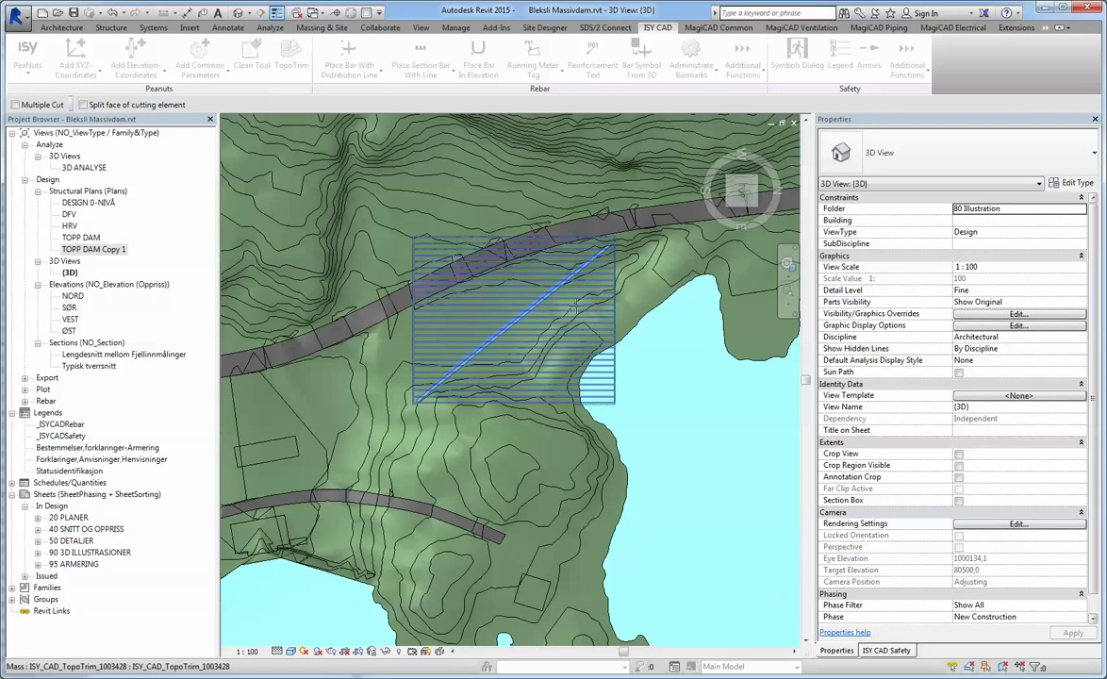
left_click(583, 326)
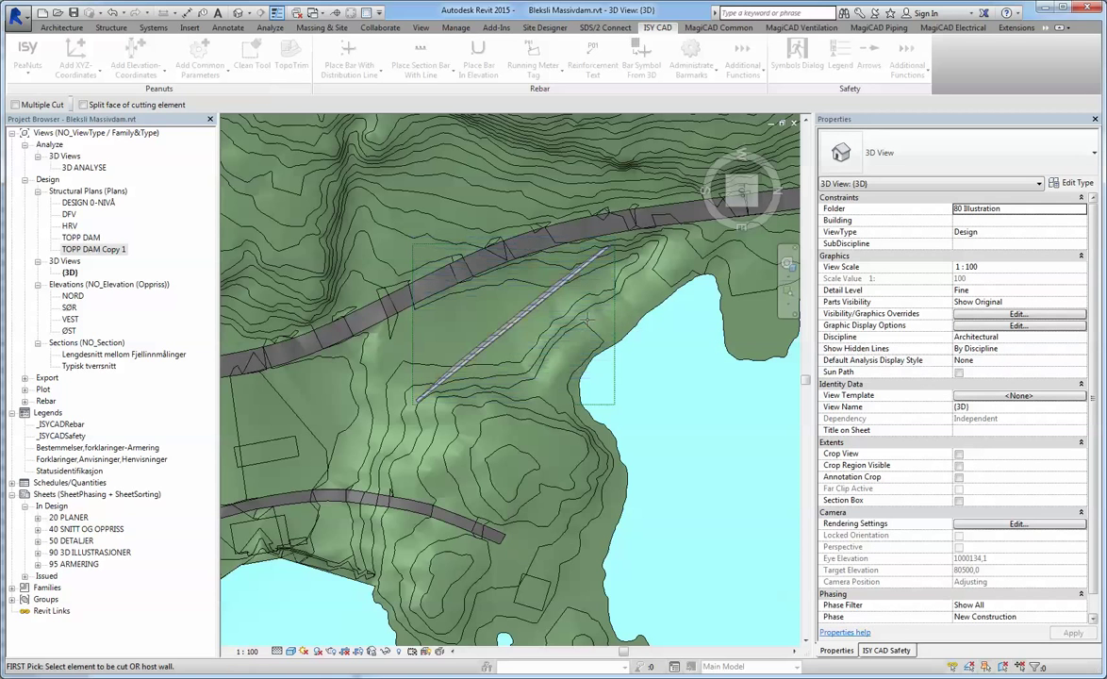
Switch to an isometric view and zoom in on the trimmed terrain around the foundation.
left_click(760, 214)
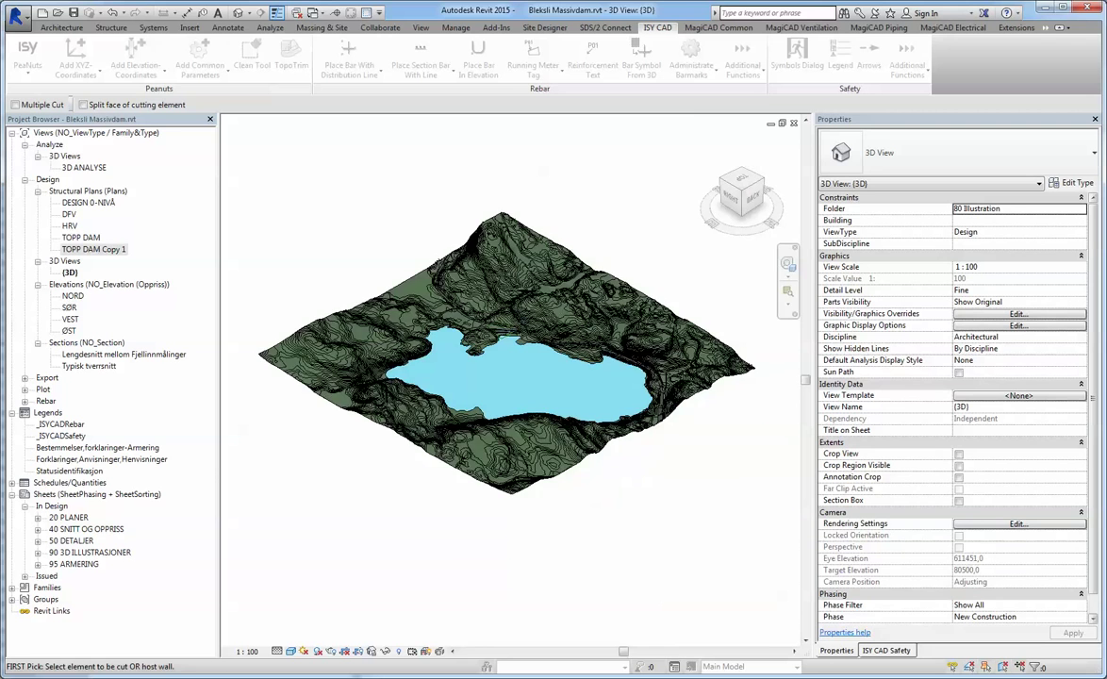
scroll(504, 321, "up", 10)
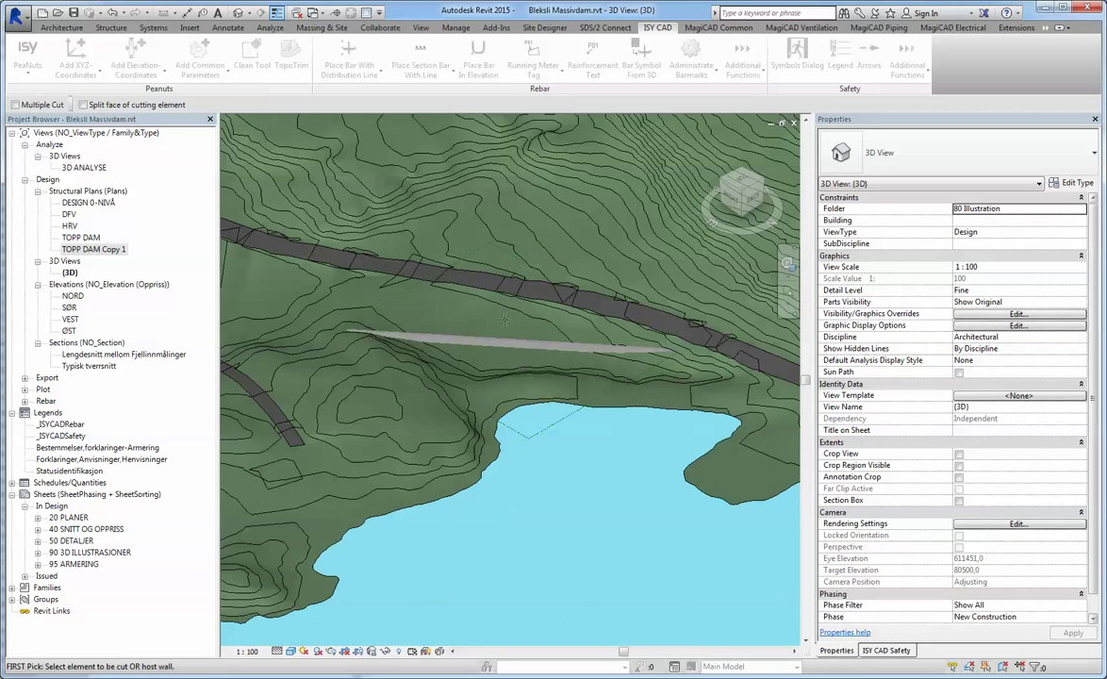
scroll(565, 344, "up", 3)
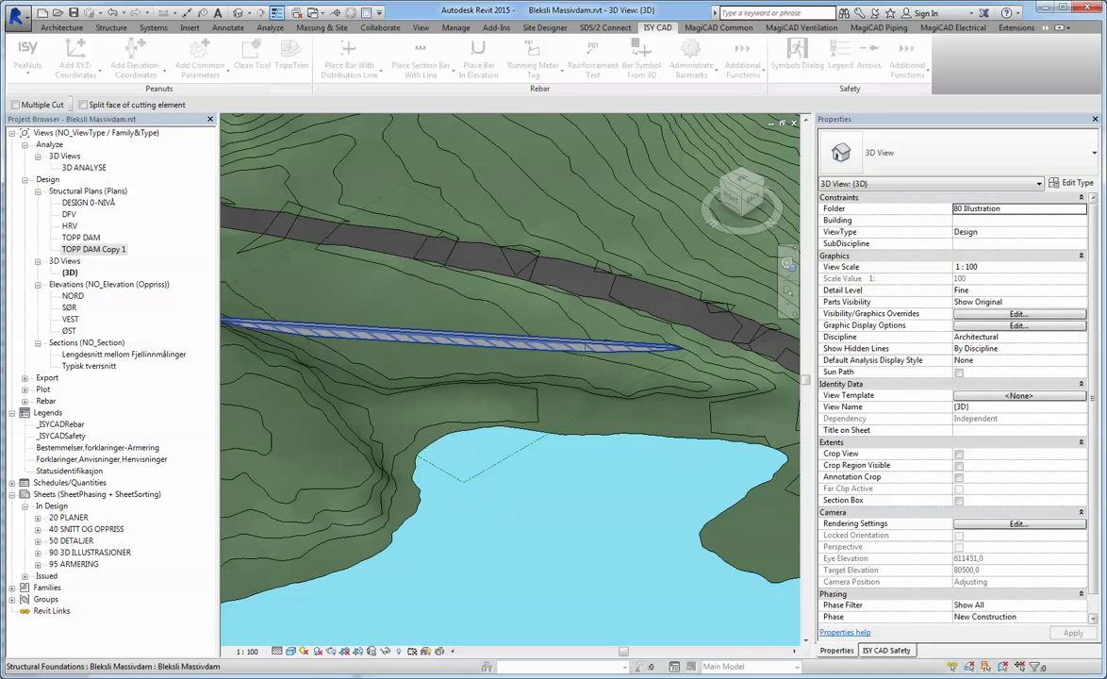